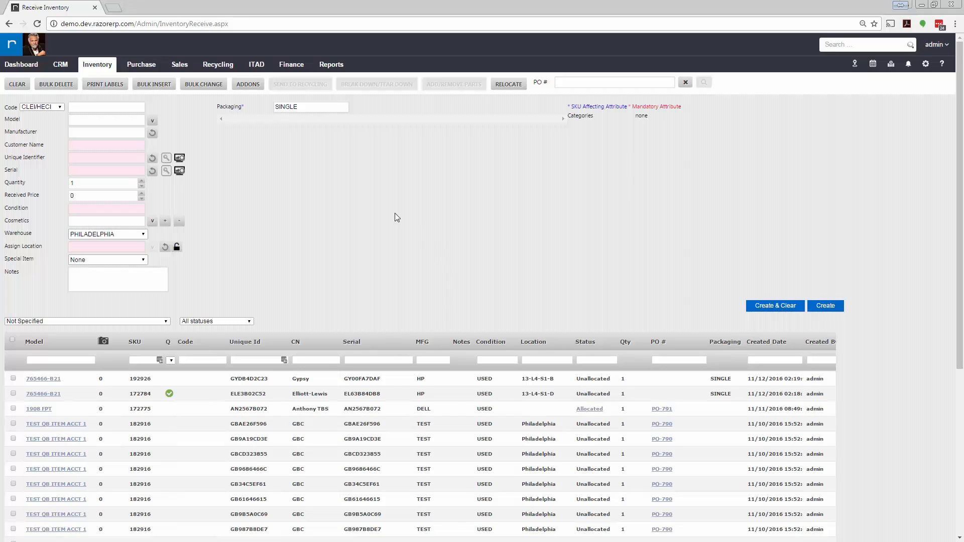
# Step: Open the inventory Cycle Count page, set the transaction type to Delete, and look up barcode GYDB4D2C23
pyautogui.click(98, 68)
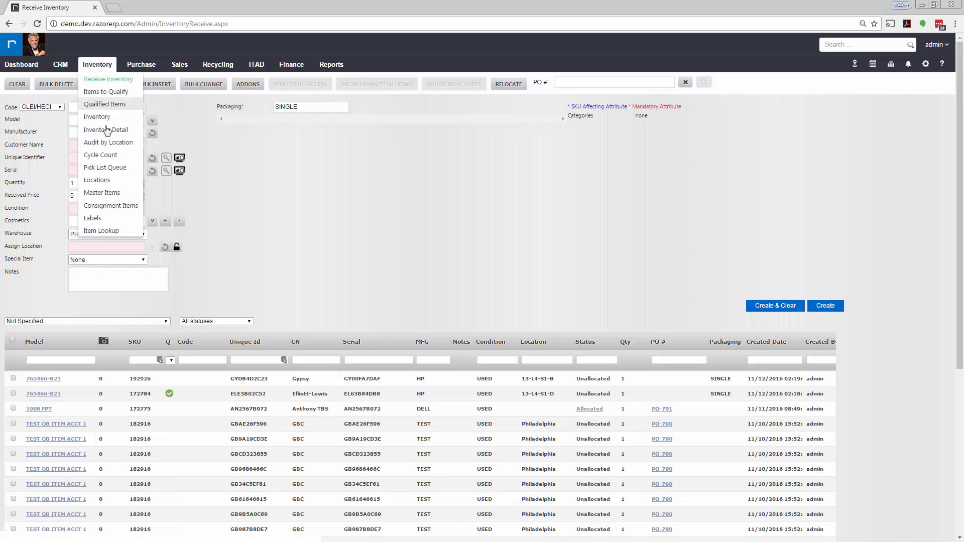
pyautogui.click(102, 154)
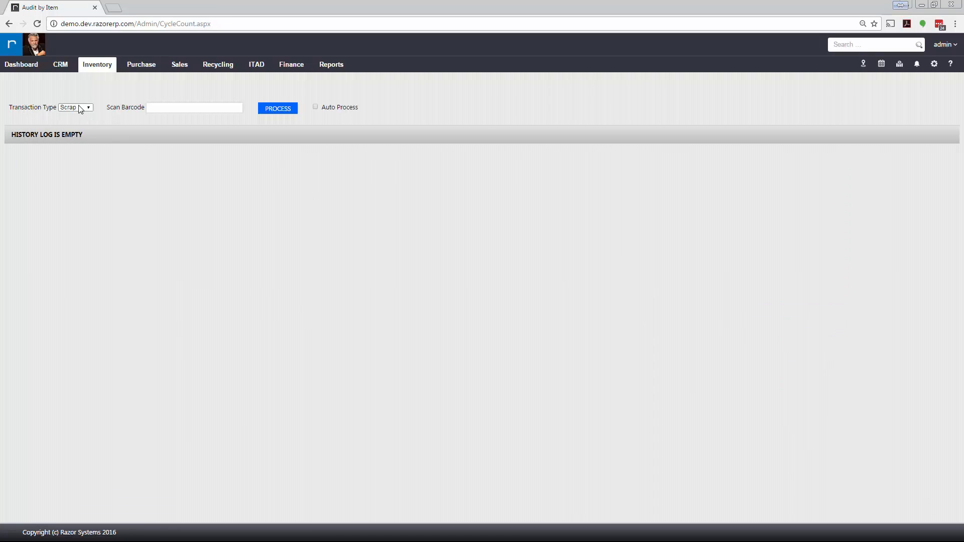
pyautogui.click(81, 108)
pyautogui.click(82, 137)
pyautogui.click(170, 106)
pyautogui.write('GYDB4D2C23')
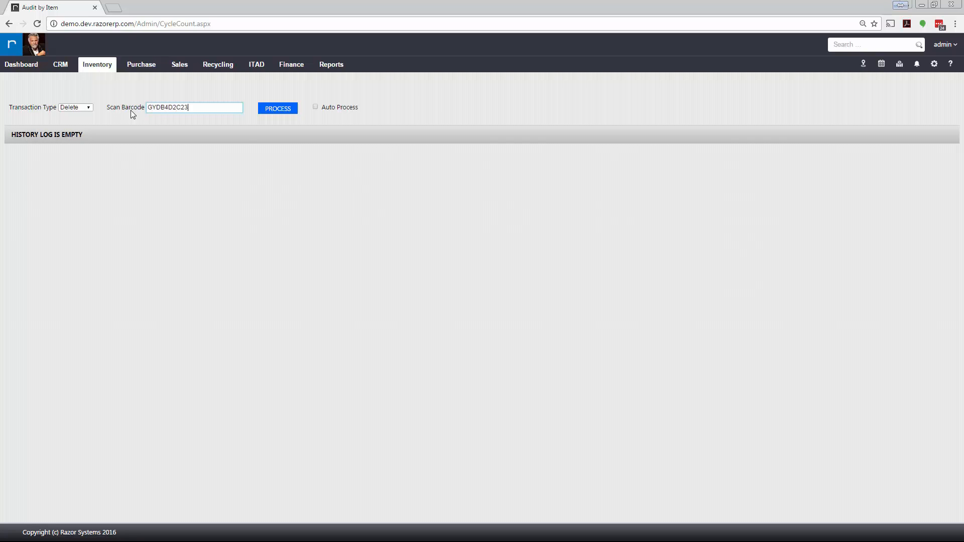
pyautogui.press('Return')
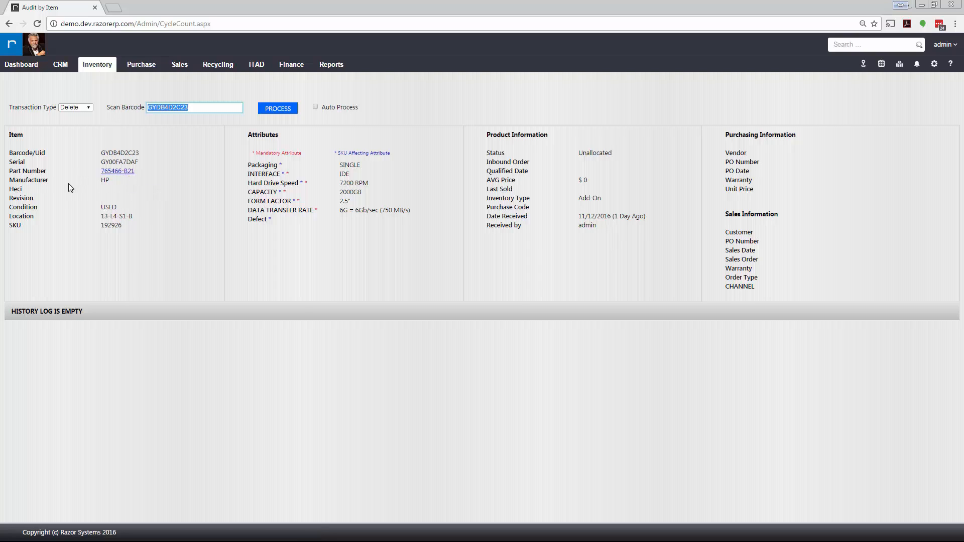
# Step: Process the deletion of item GYDB4D2C23 and enable Auto Process
pyautogui.click(139, 213)
pyautogui.click(610, 161)
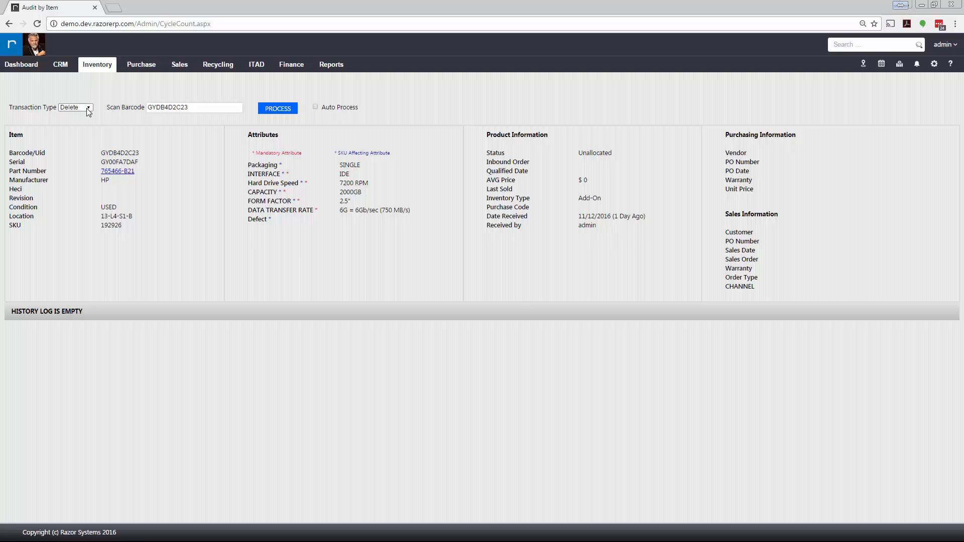
pyautogui.moveTo(203, 106); pyautogui.dragTo(118, 100)
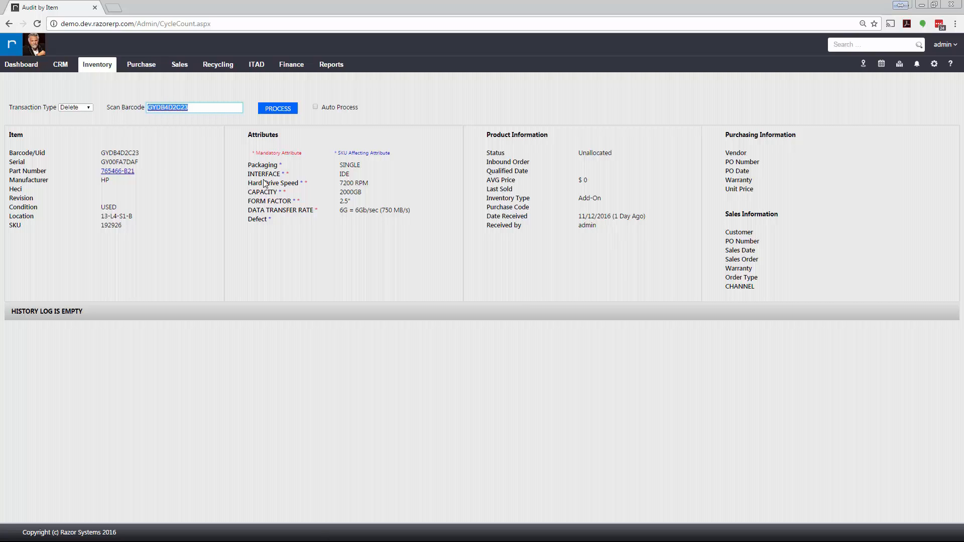
pyautogui.click(280, 110)
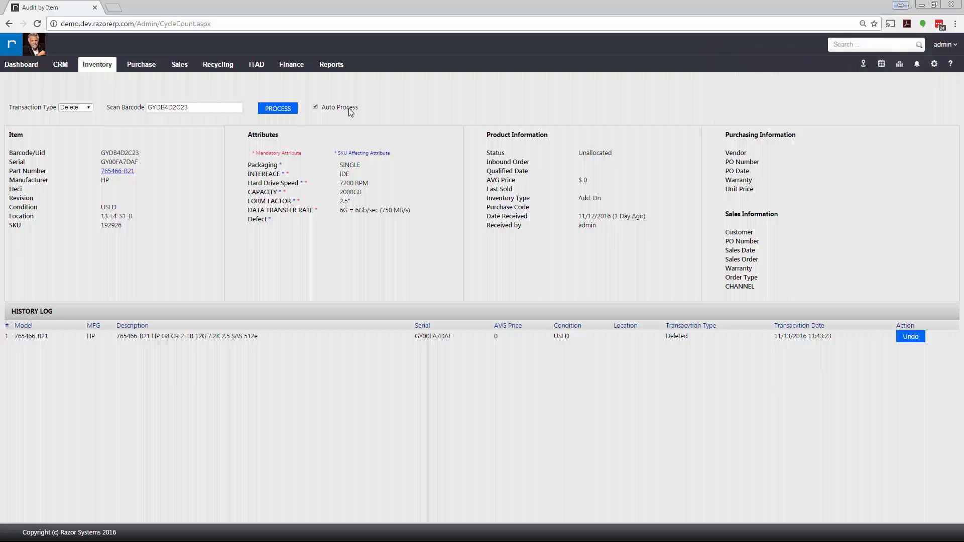
# Step: Delete the items with barcodes ELE3B02C52, 19D7C93F04, UN4F1EAAAF and UN27224BC9 by submitting each one with Auto Process
pyautogui.click(210, 109)
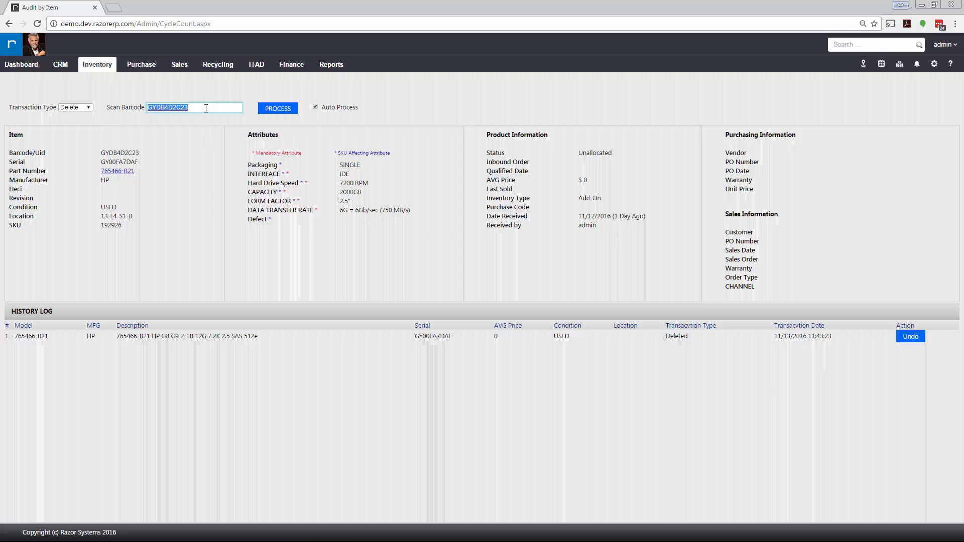
pyautogui.write('ELE3B02C52')
pyautogui.press('Return')
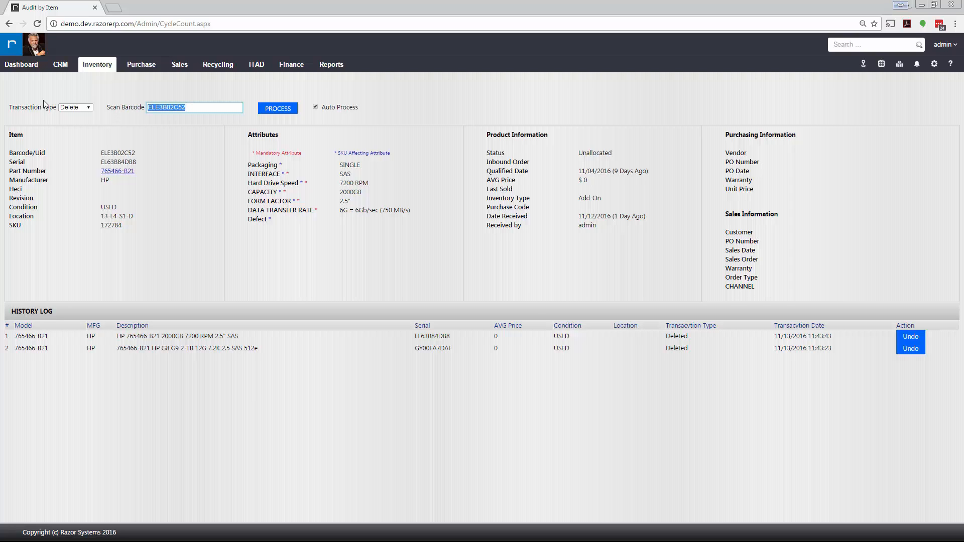
pyautogui.write('19D7C93F04')
pyautogui.press('Return')
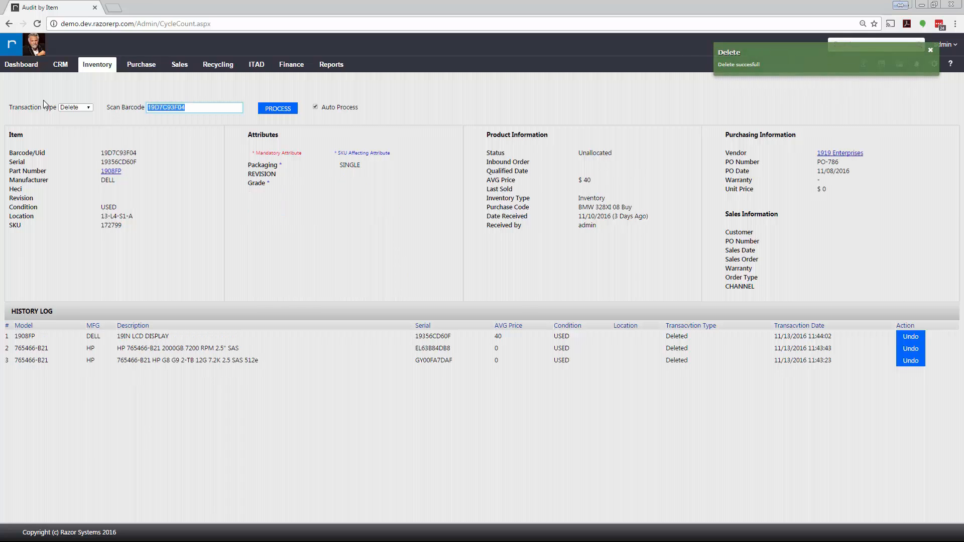
pyautogui.write('UN4F1EAAAF')
pyautogui.press('Return')
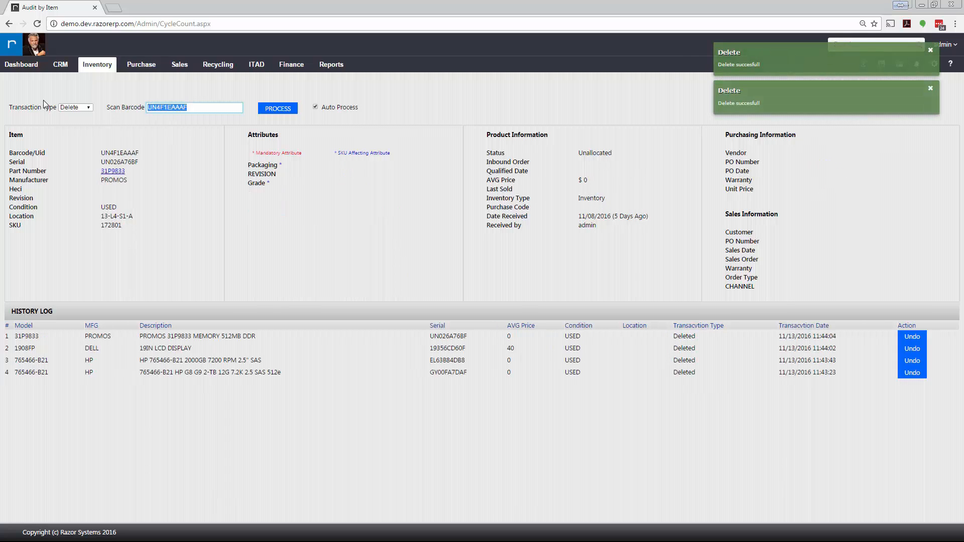
pyautogui.write('UN27224BC9')
pyautogui.press('Return')
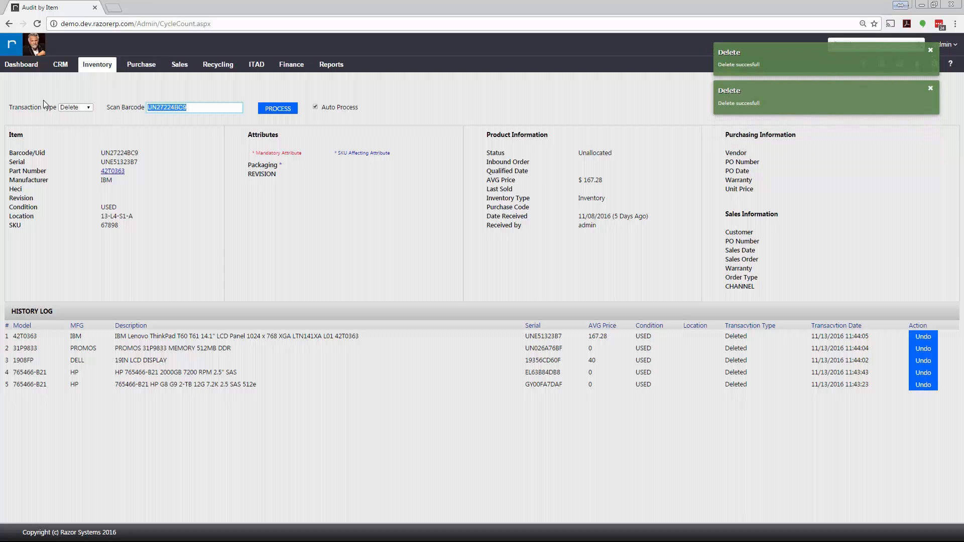
# Step: Delete the items with barcodes GYFC7B447A, GYA3869C13, GYABC1A438 and TB88A26FD9 through automatic processing
pyautogui.write('GYFC7B447A')
pyautogui.press('Return')
pyautogui.write('GYA3869C')
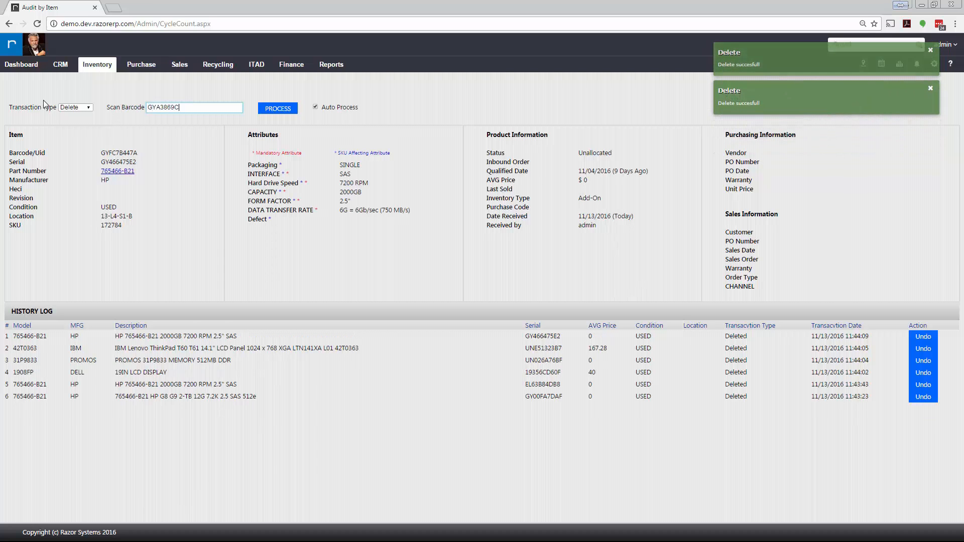
pyautogui.write('13')
pyautogui.press('Return')
pyautogui.write('GYABC1A438')
pyautogui.press('Return')
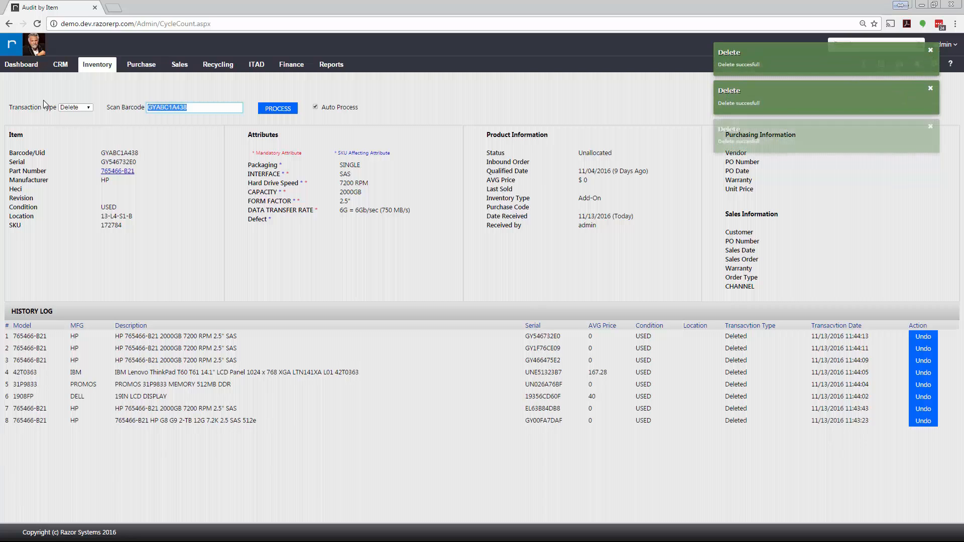
pyautogui.write('TB88A26FD9')
pyautogui.press('Return')
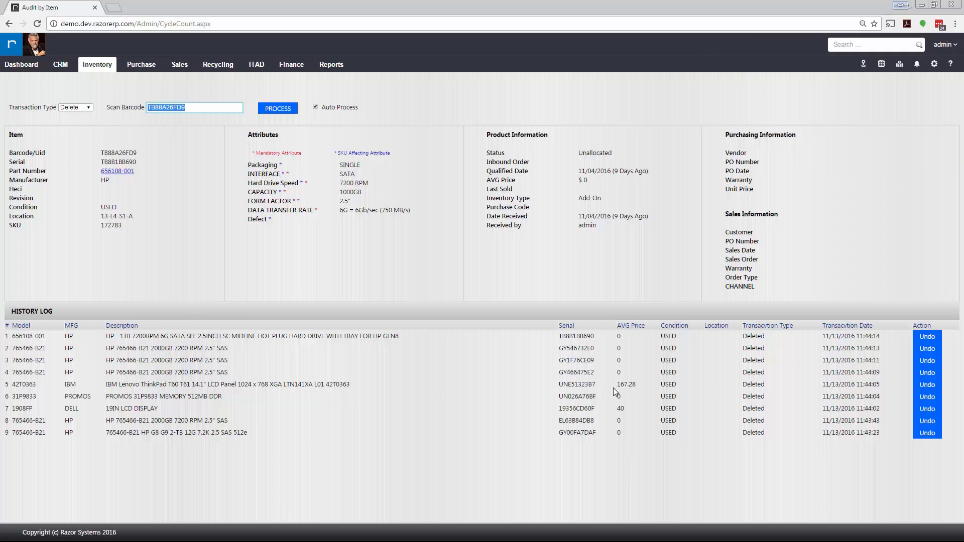
# Step: Undo the deletion of the IBM 42T0363 LCD panel in the history log
pyautogui.write('TB88A26FD9')
pyautogui.click(929, 388)
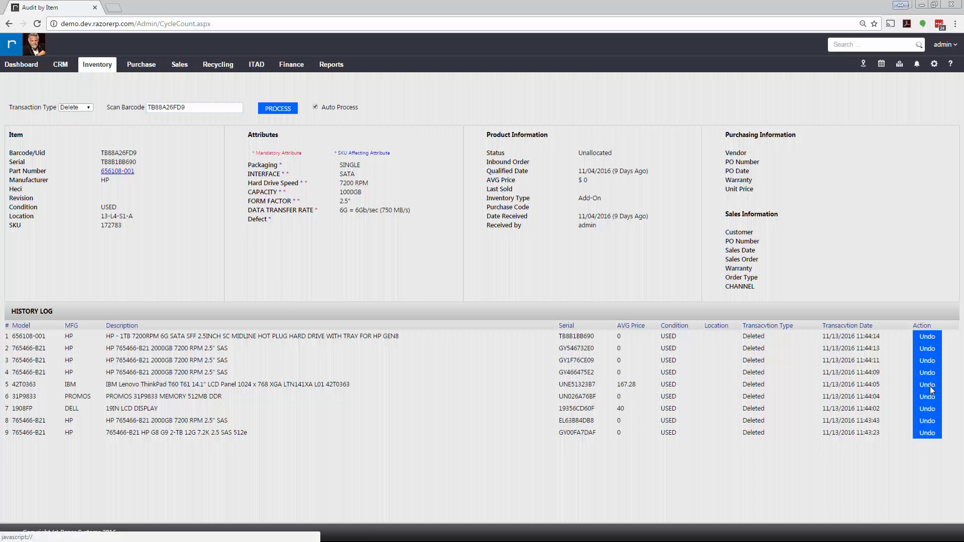